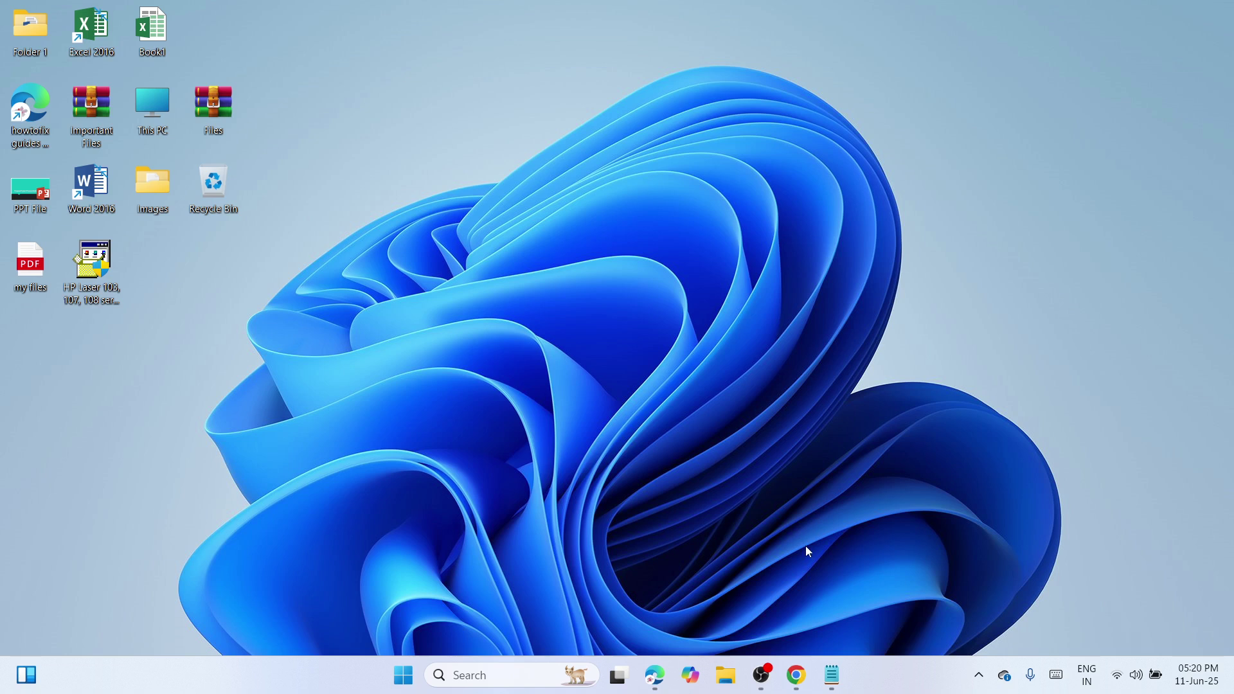
Step: Switch to Chrome and examine the HP Laser 107a driver page down to the Full Solution Software and Drivers download, then close the browser
left_click(797, 675)
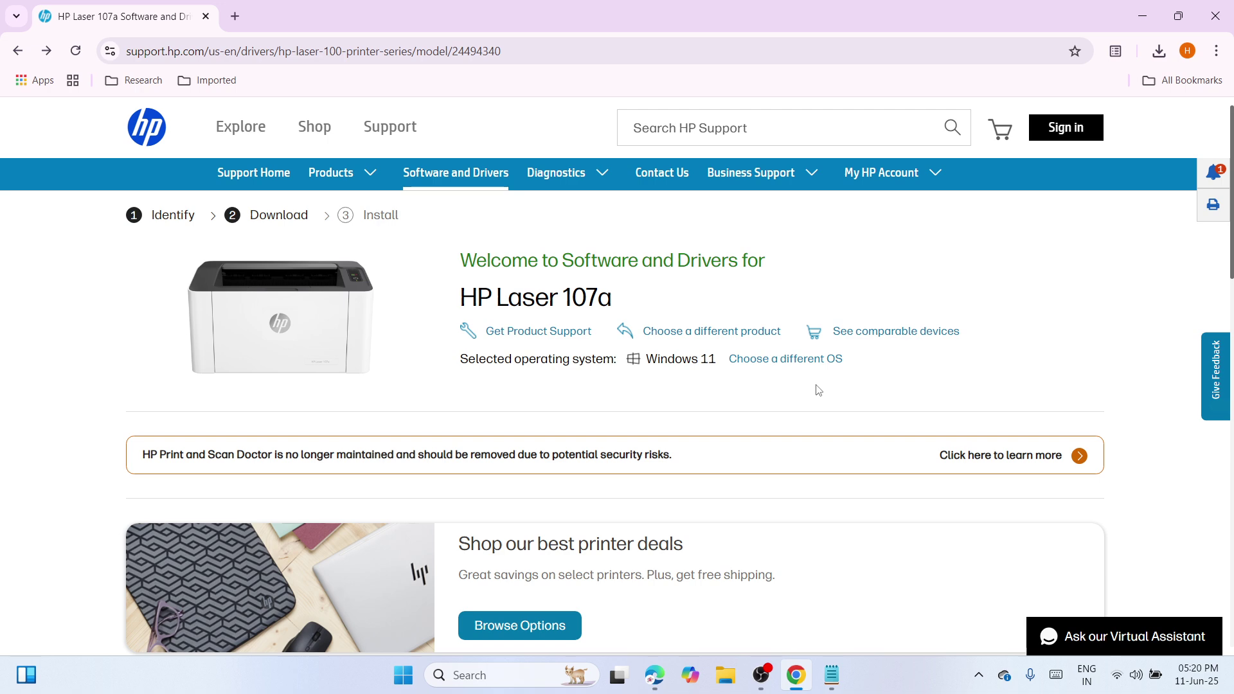
left_click(604, 47)
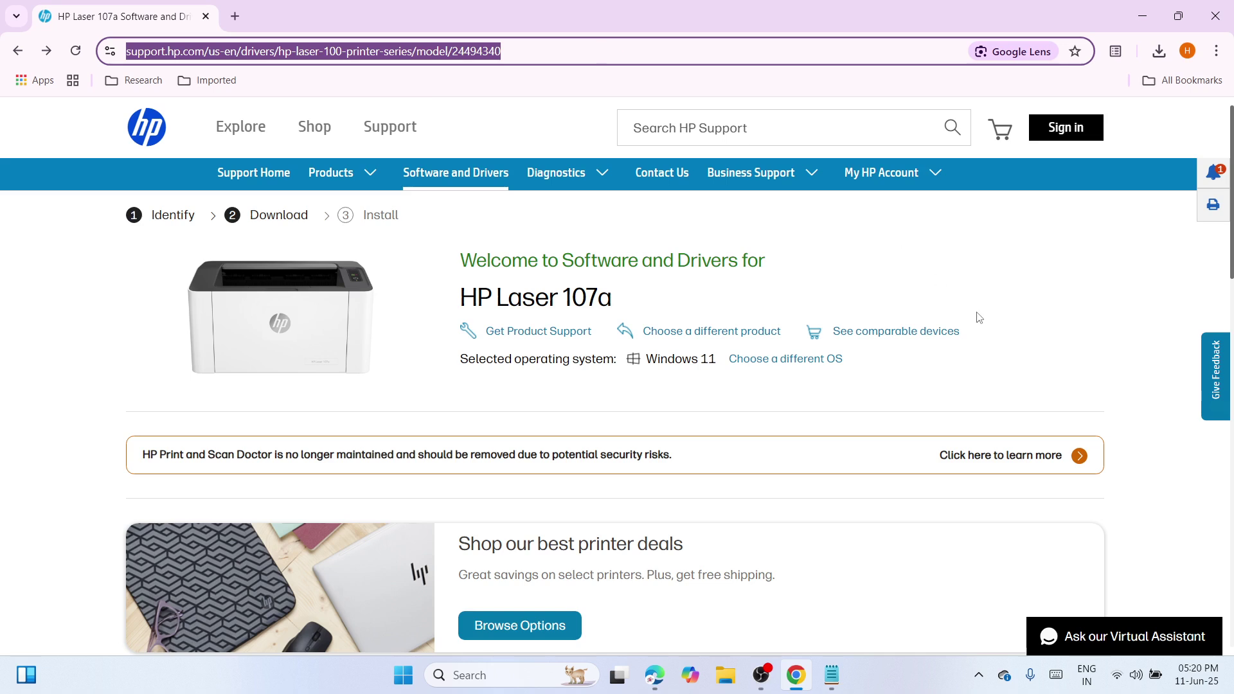
left_click(1046, 359)
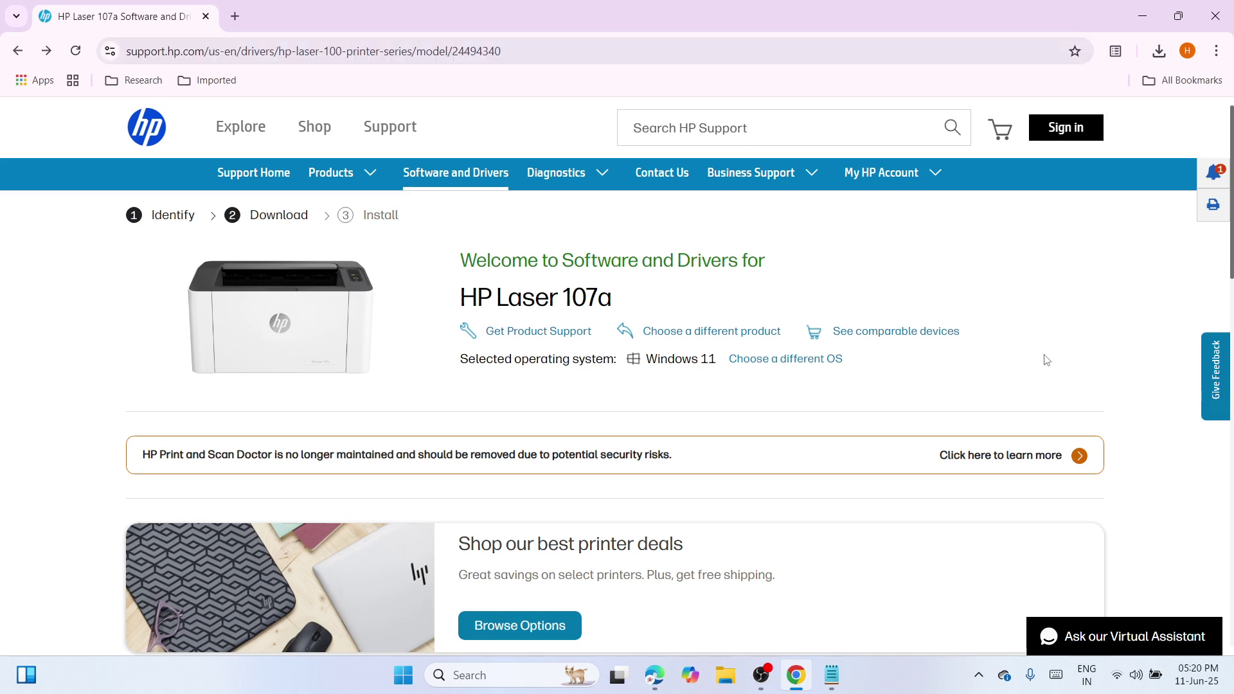
triple_click(500, 297)
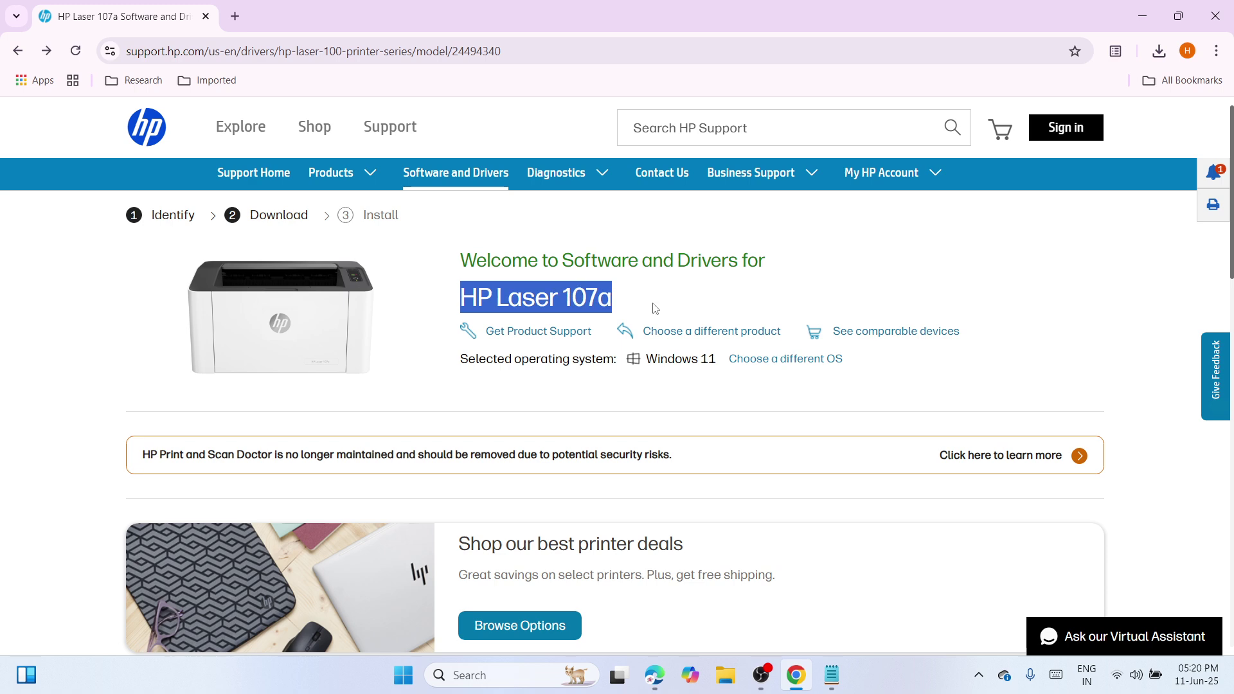
left_click(861, 406)
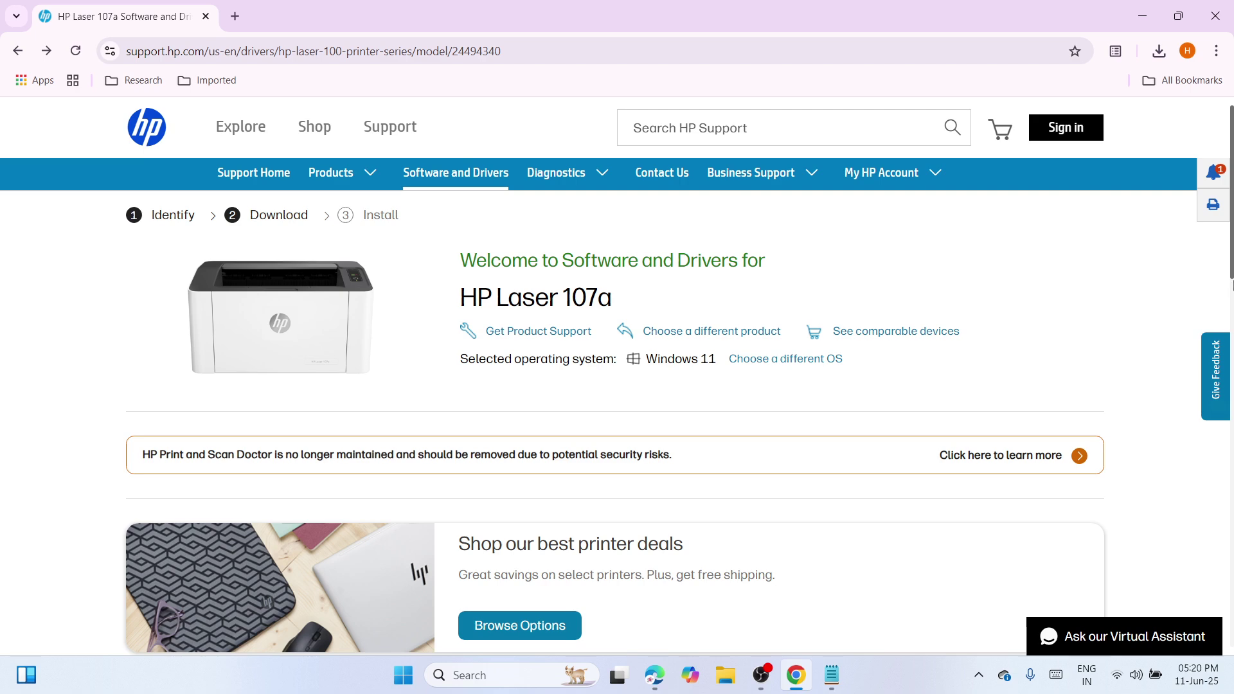
left_click_drag(1233, 283, 1233, 437)
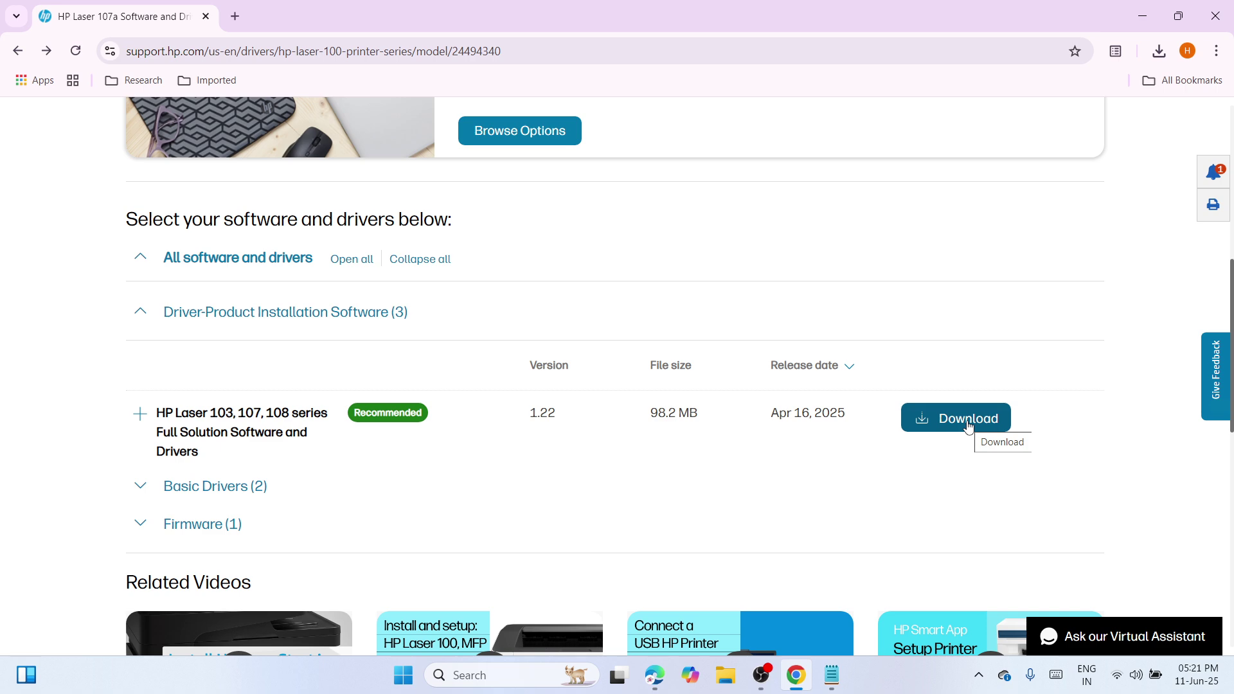
left_click(1224, 9)
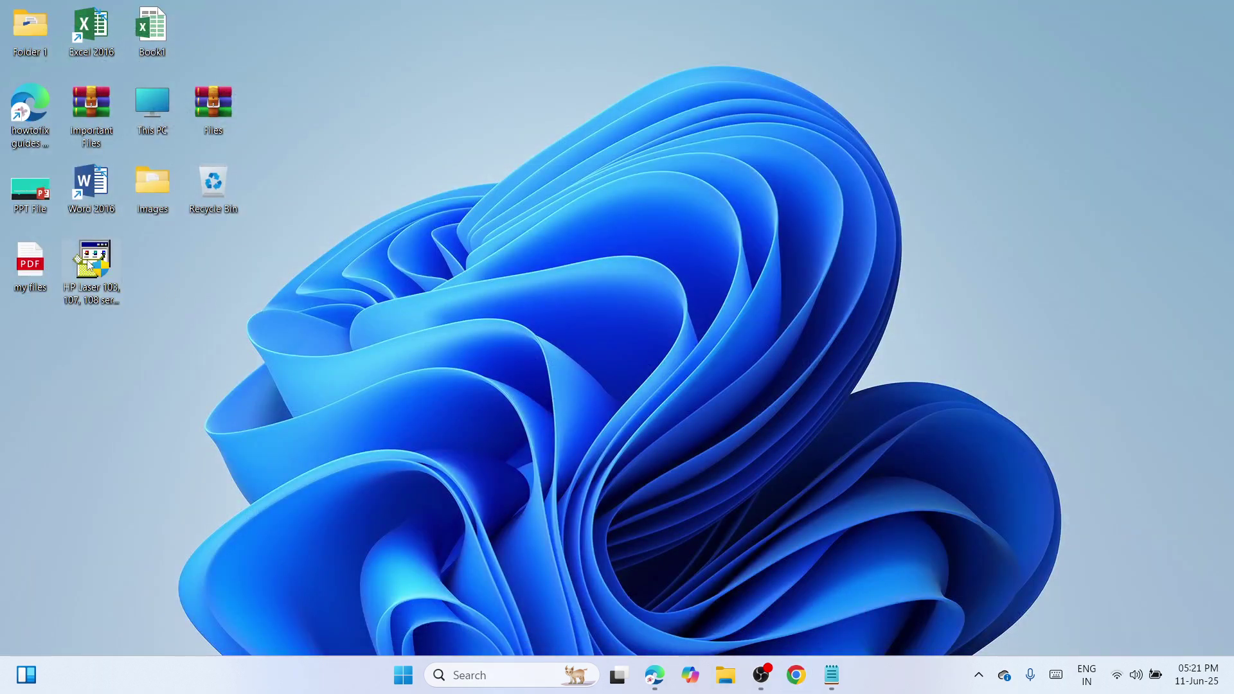
Step: Extract the HP Laser 103, 107, 108 series installer into its own folder with WinRAR and place both in the open area of the desktop
left_click_drag(89, 263, 581, 183)
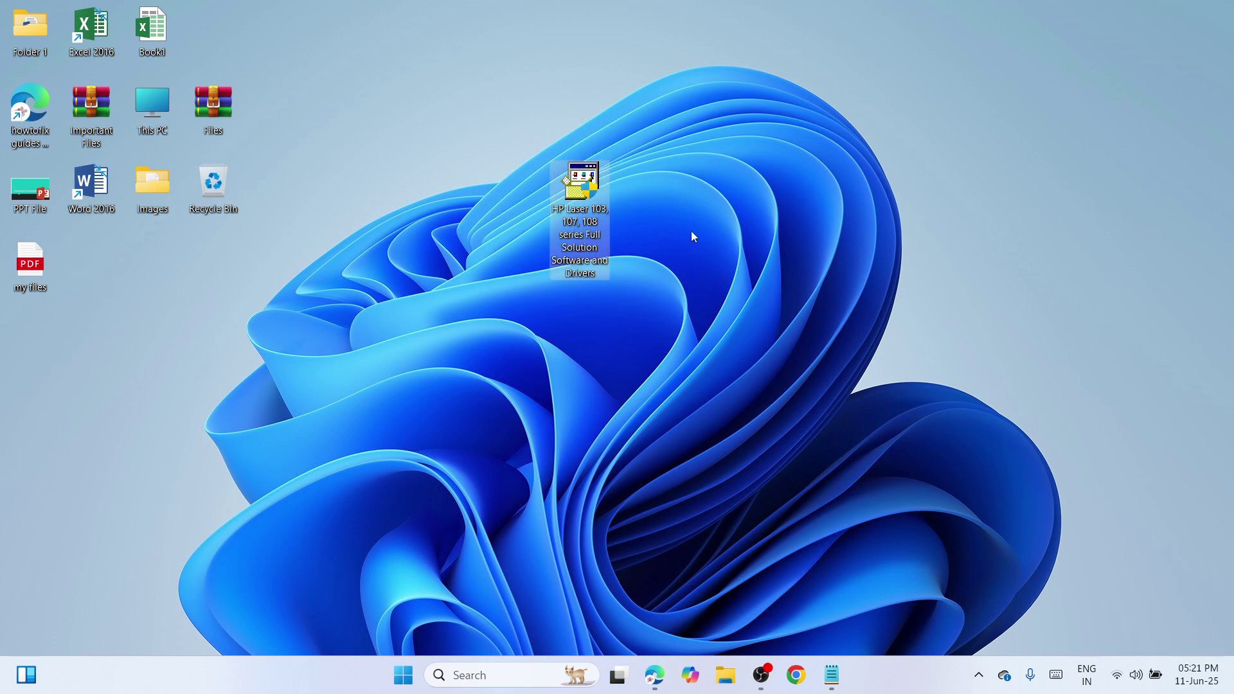
right_click(586, 190)
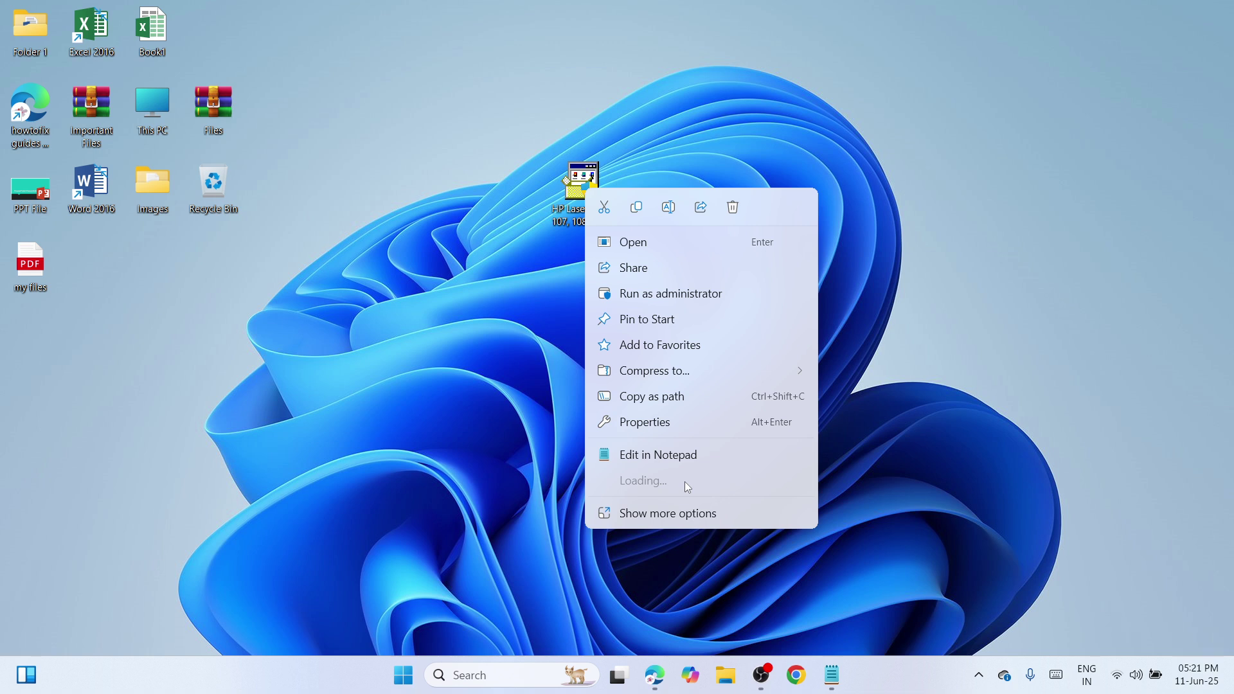
mouse_move(685, 481)
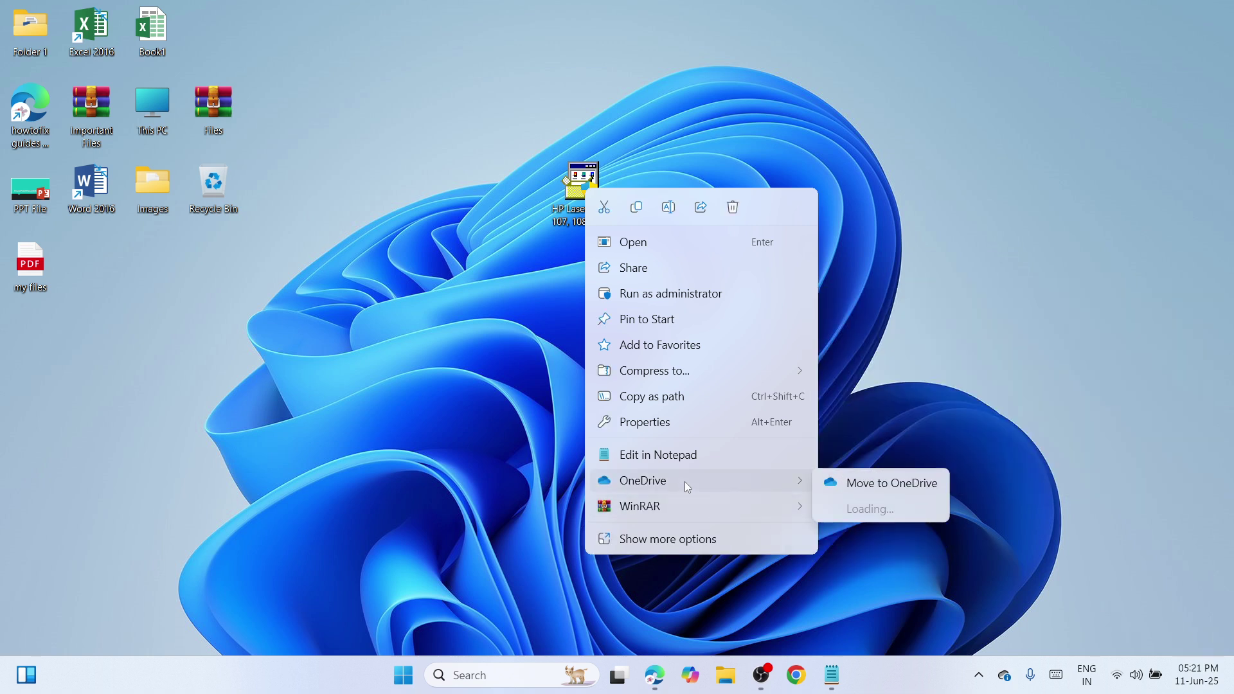
mouse_move(693, 510)
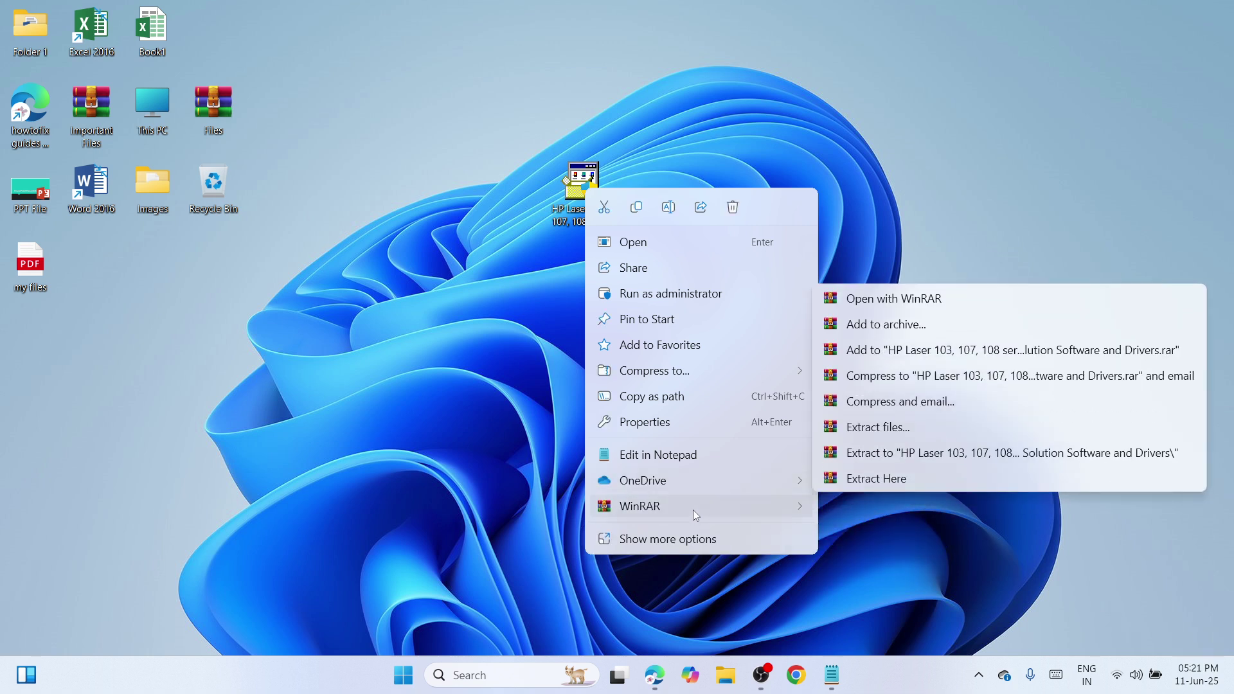
left_click(938, 453)
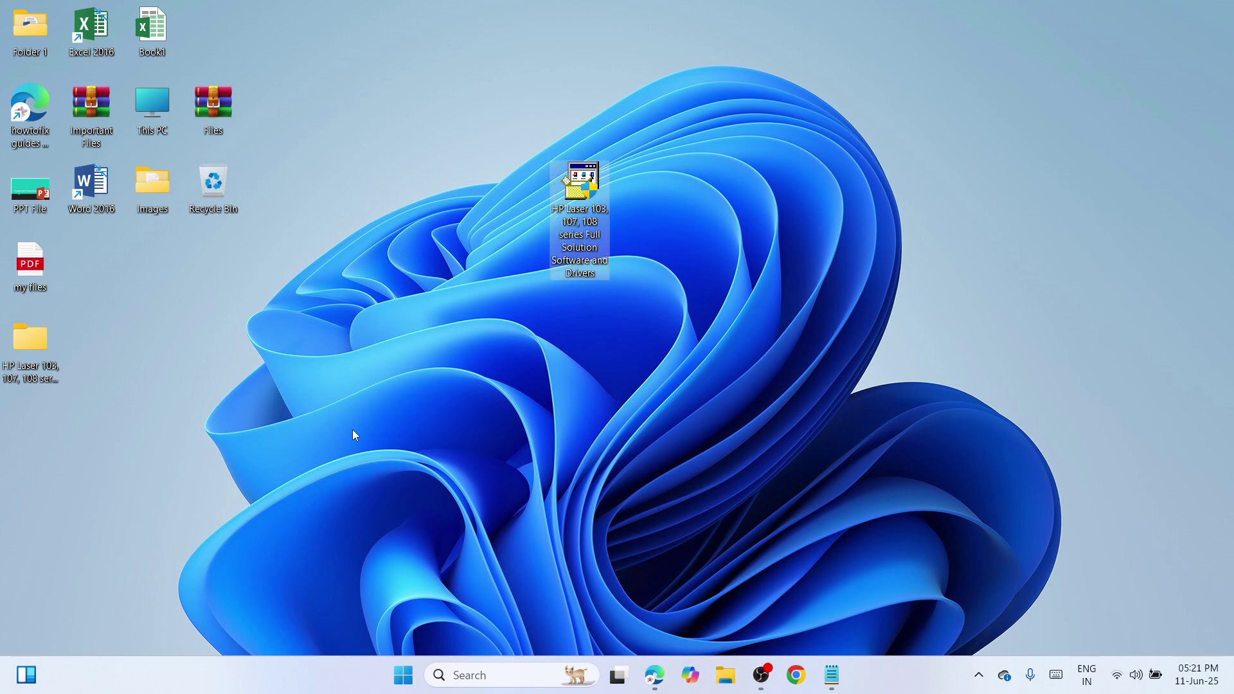
left_click_drag(28, 336, 473, 175)
left_click(524, 400)
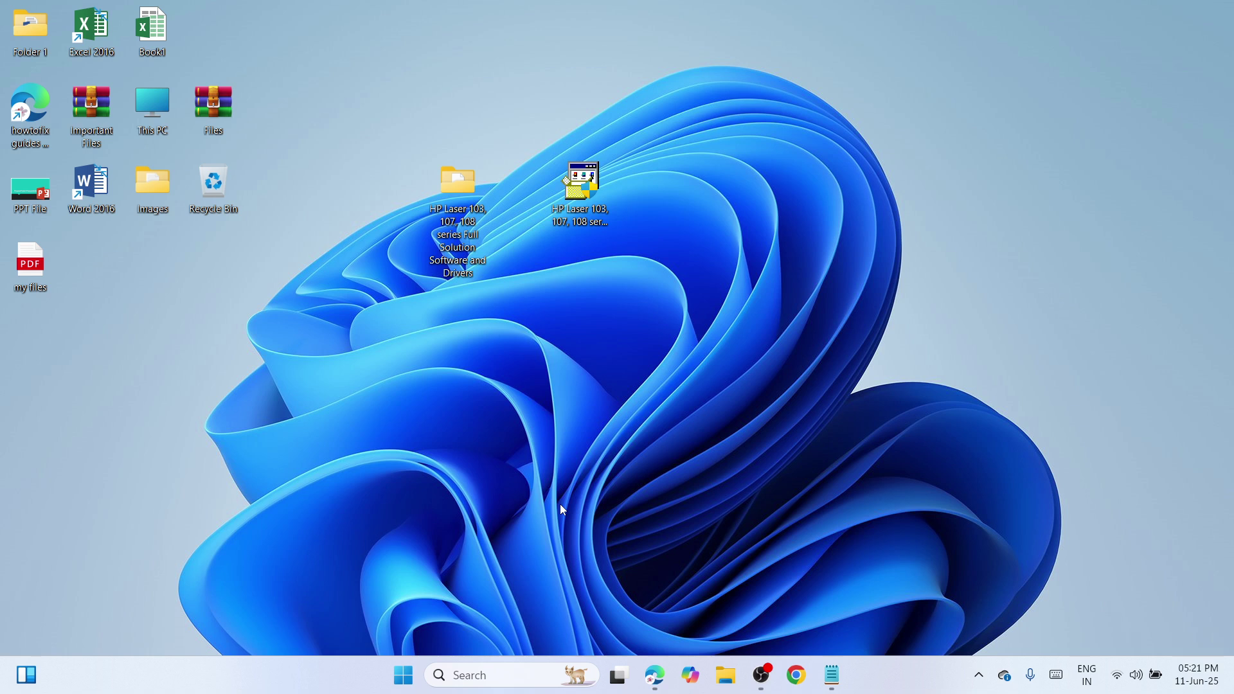
Step: Open Printers & scanners in Windows Settings and start adding a printer manually
right_click(413, 664)
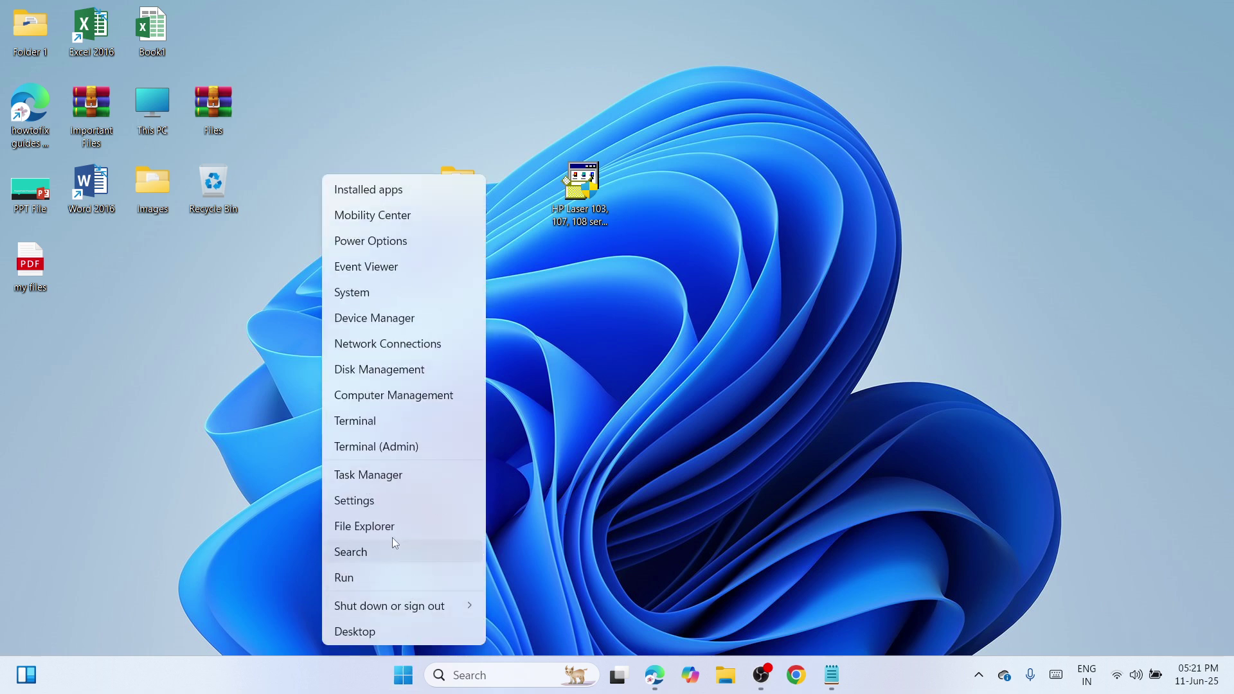
left_click(387, 503)
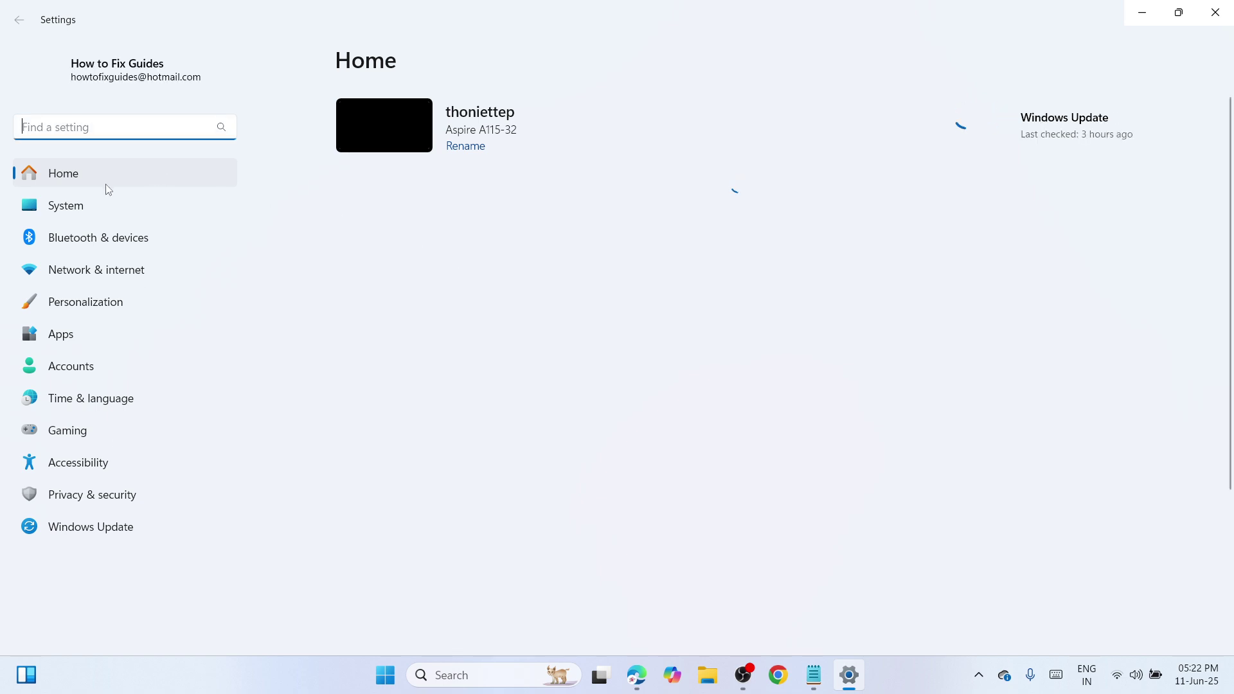
left_click(100, 237)
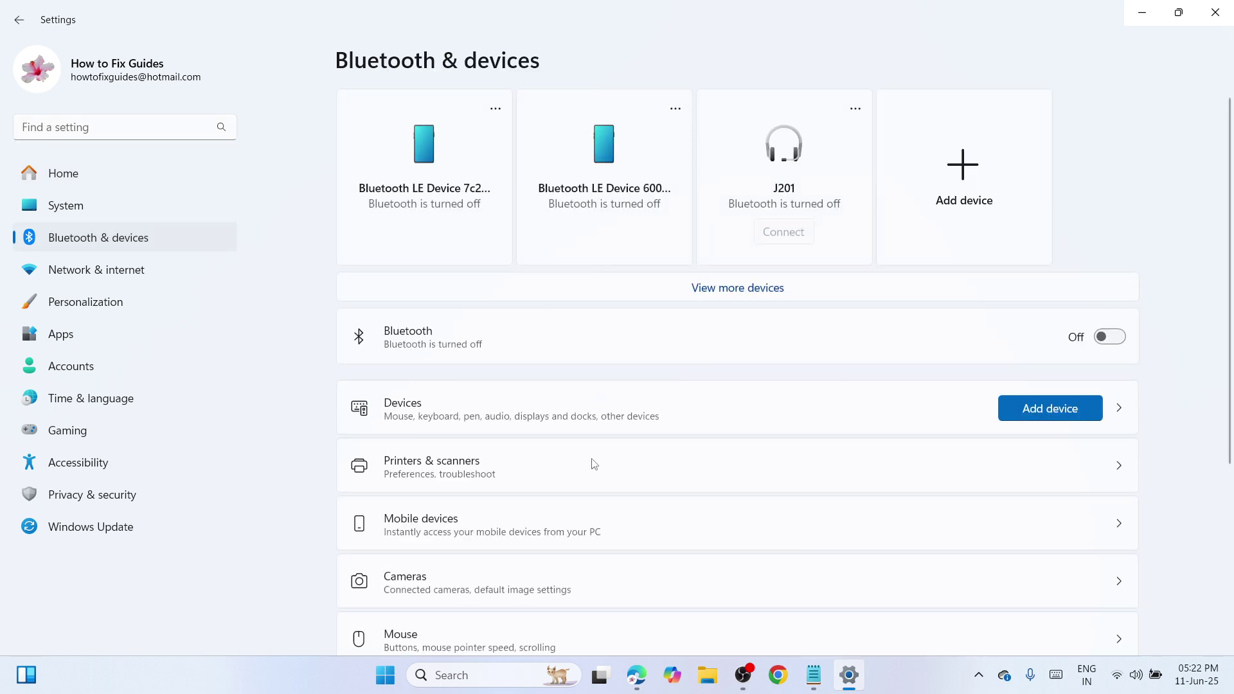
left_click(592, 467)
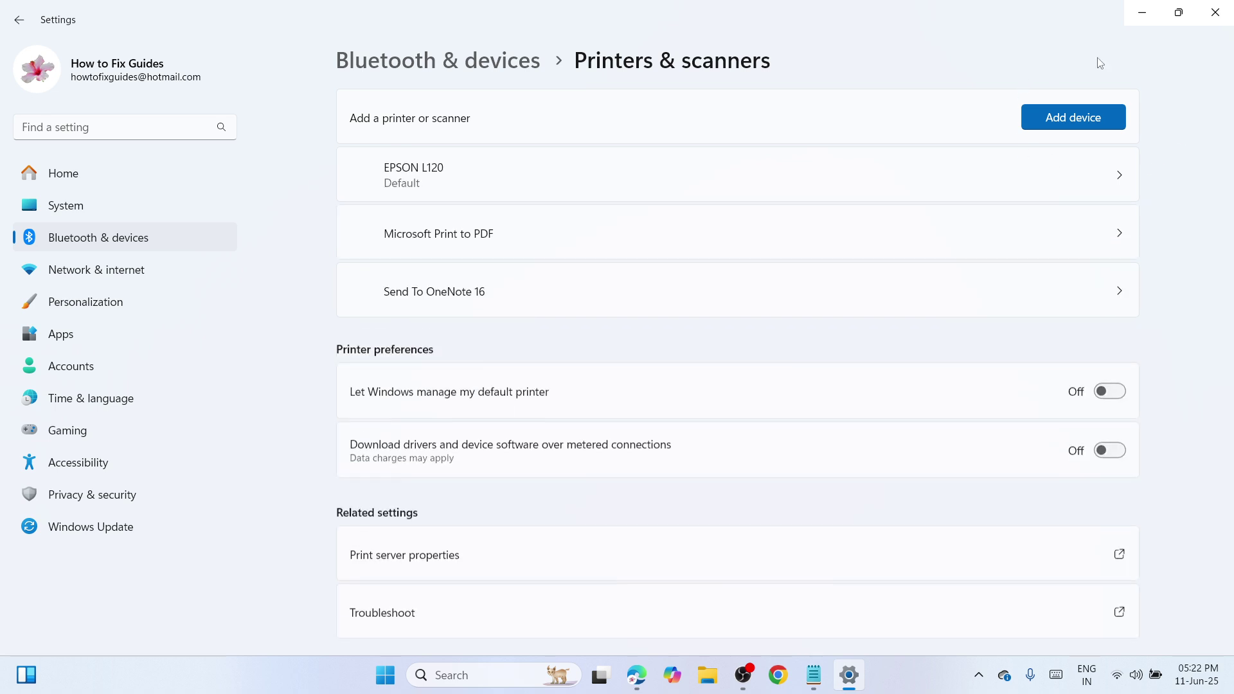
left_click(1090, 116)
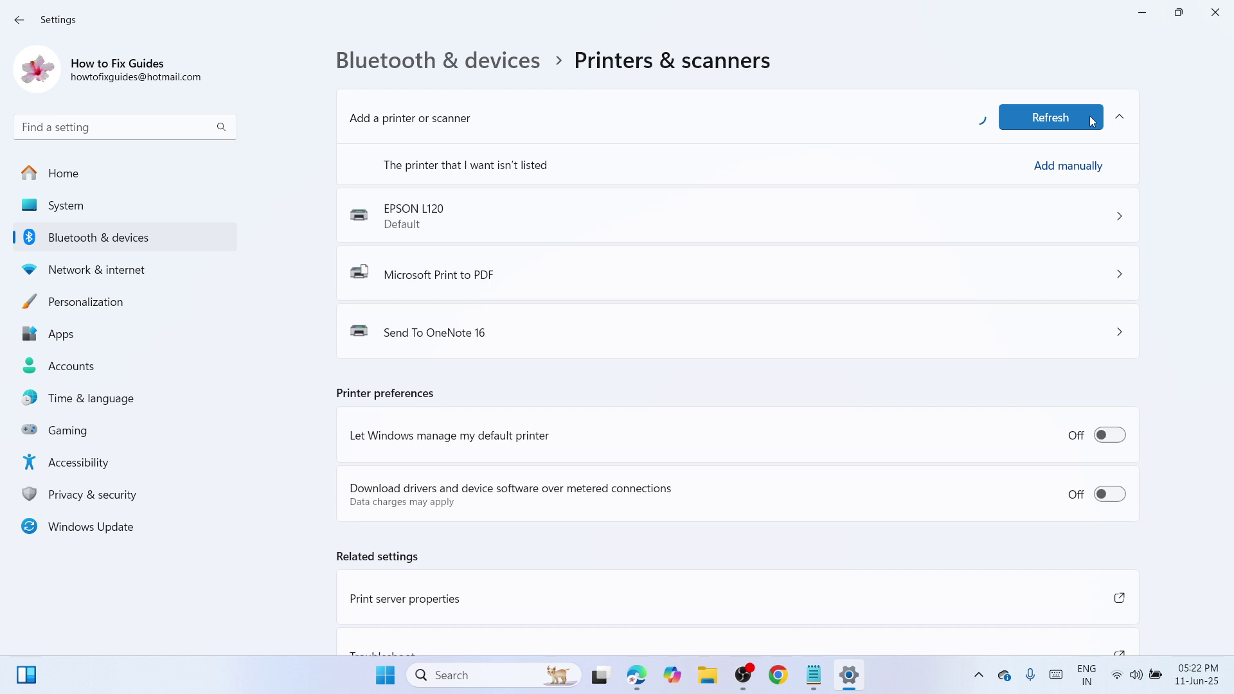
left_click(1088, 171)
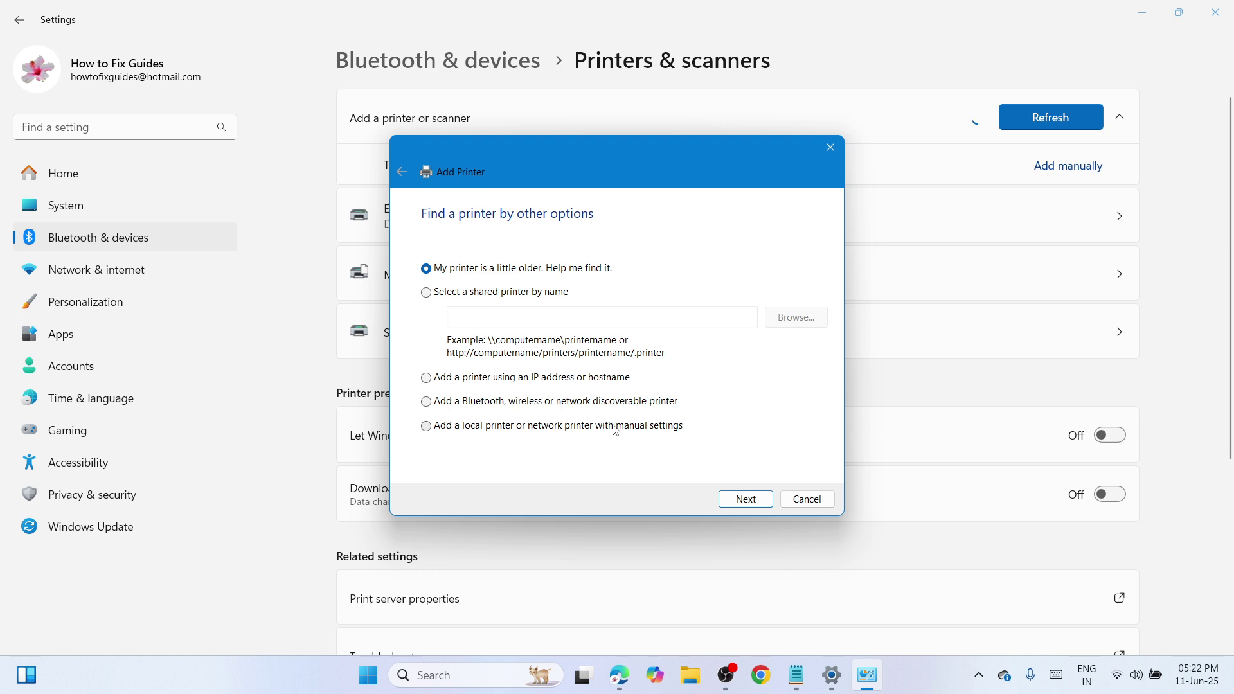
Step: Choose to add a local printer with manual settings on the existing port USB001 (Virtual printer port for USB)
left_click(482, 429)
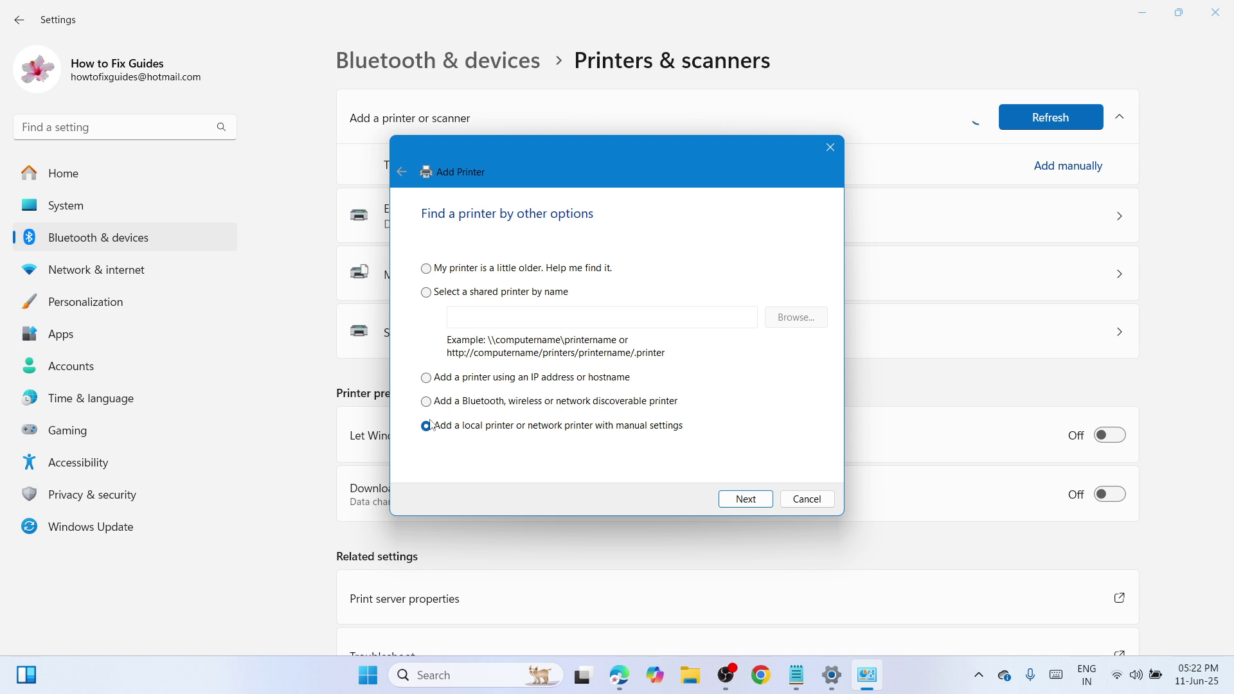
left_click(746, 500)
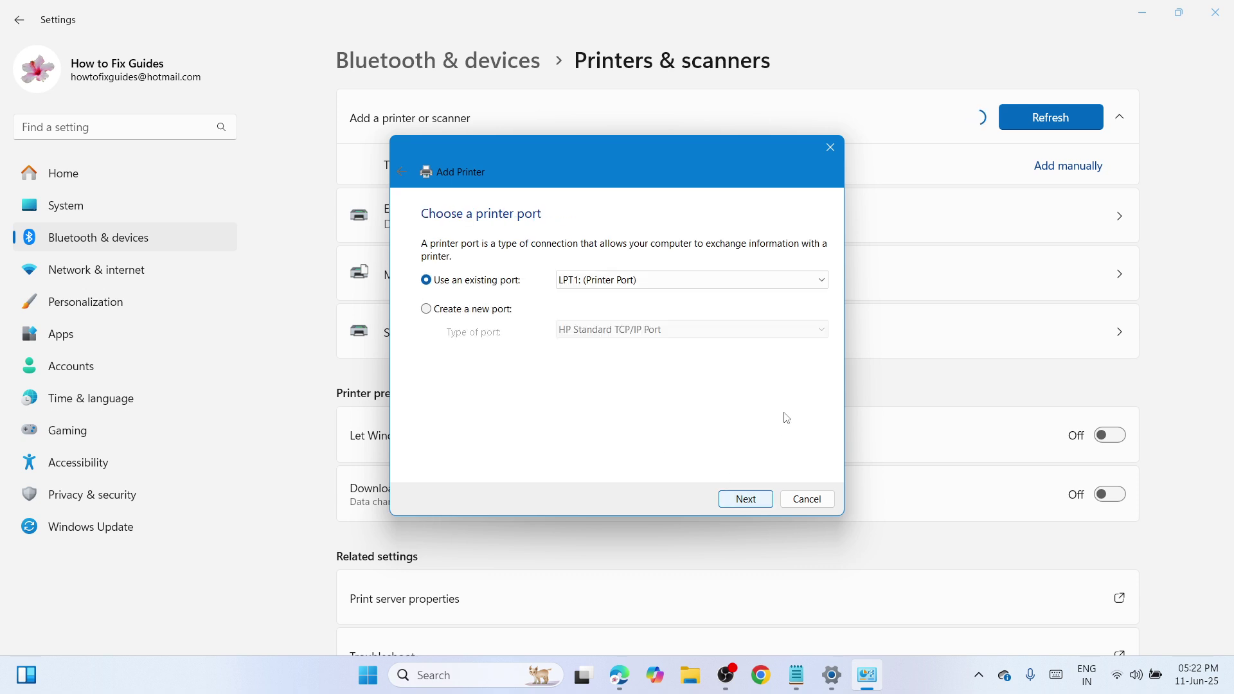
left_click(821, 281)
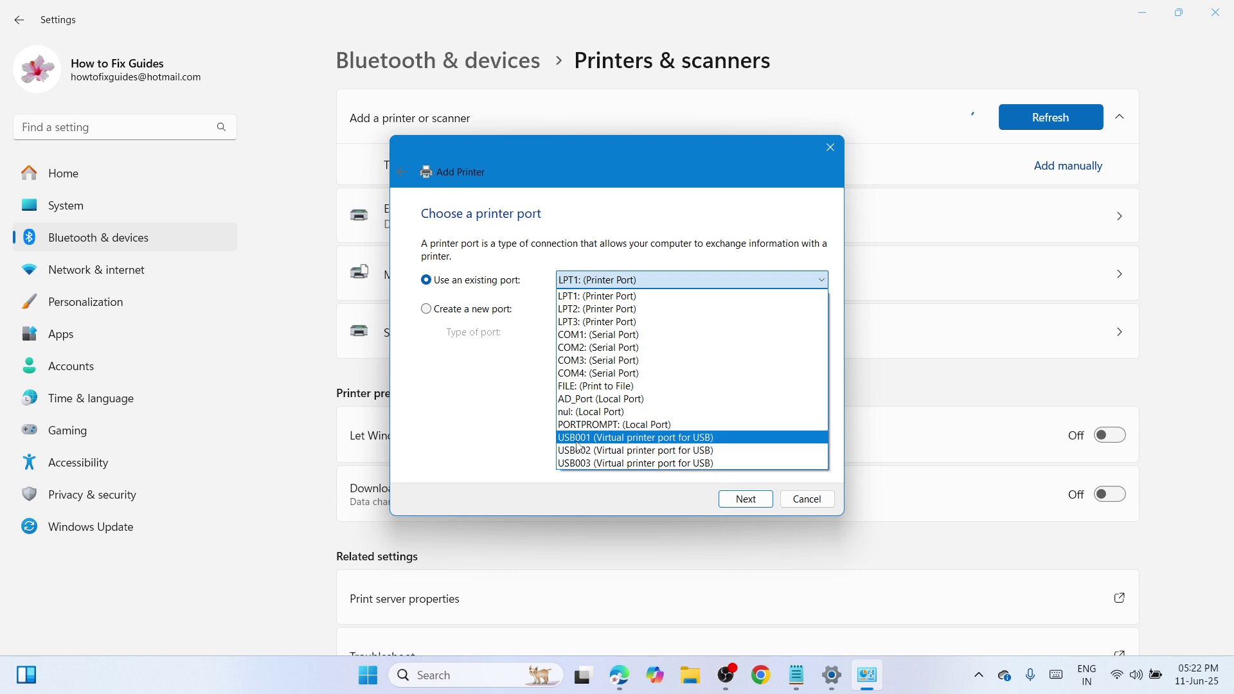
left_click(709, 444)
left_click(750, 500)
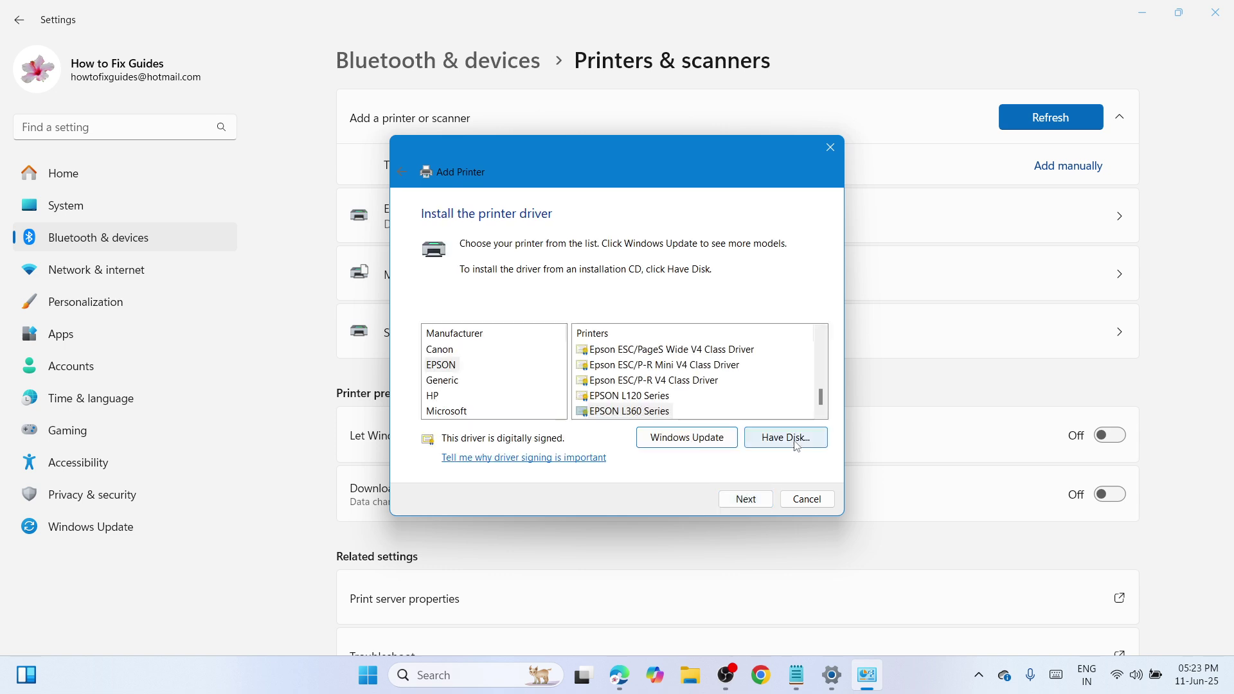
Step: Load the printer driver from disk using HPRestStub.inf in the Printer\SPL subfolder of the extracted HP Laser folder on the desktop
left_click(792, 438)
left_click(758, 411)
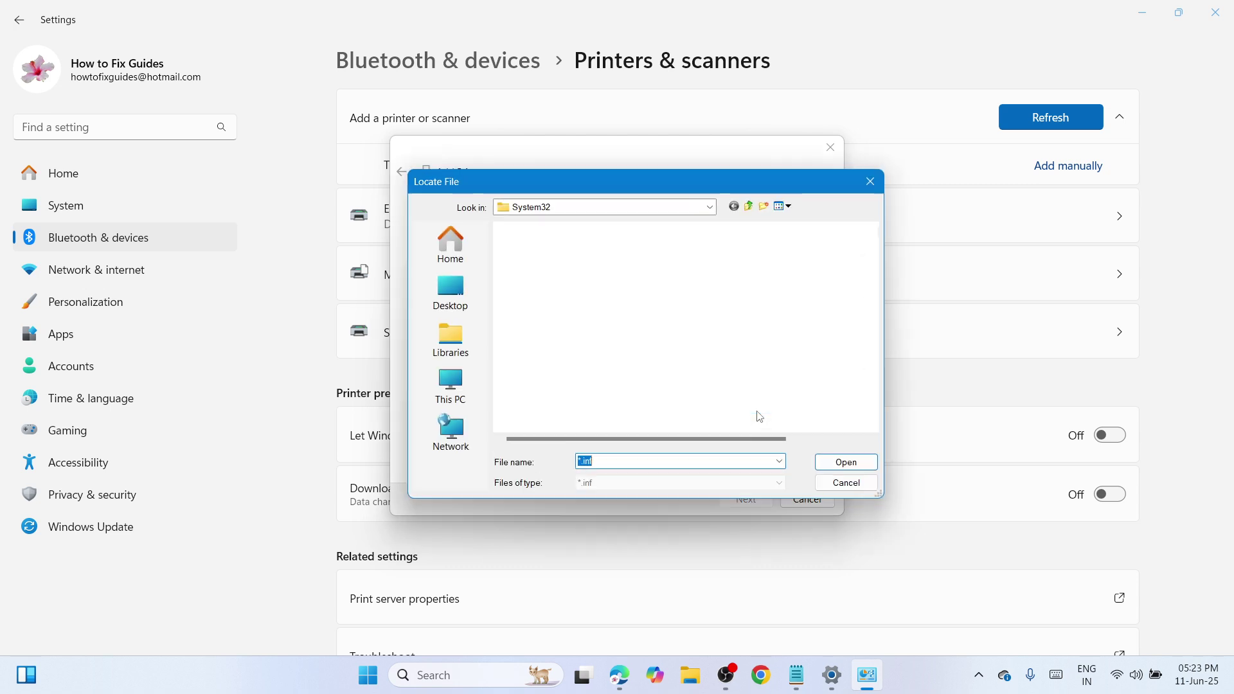
left_click(451, 295)
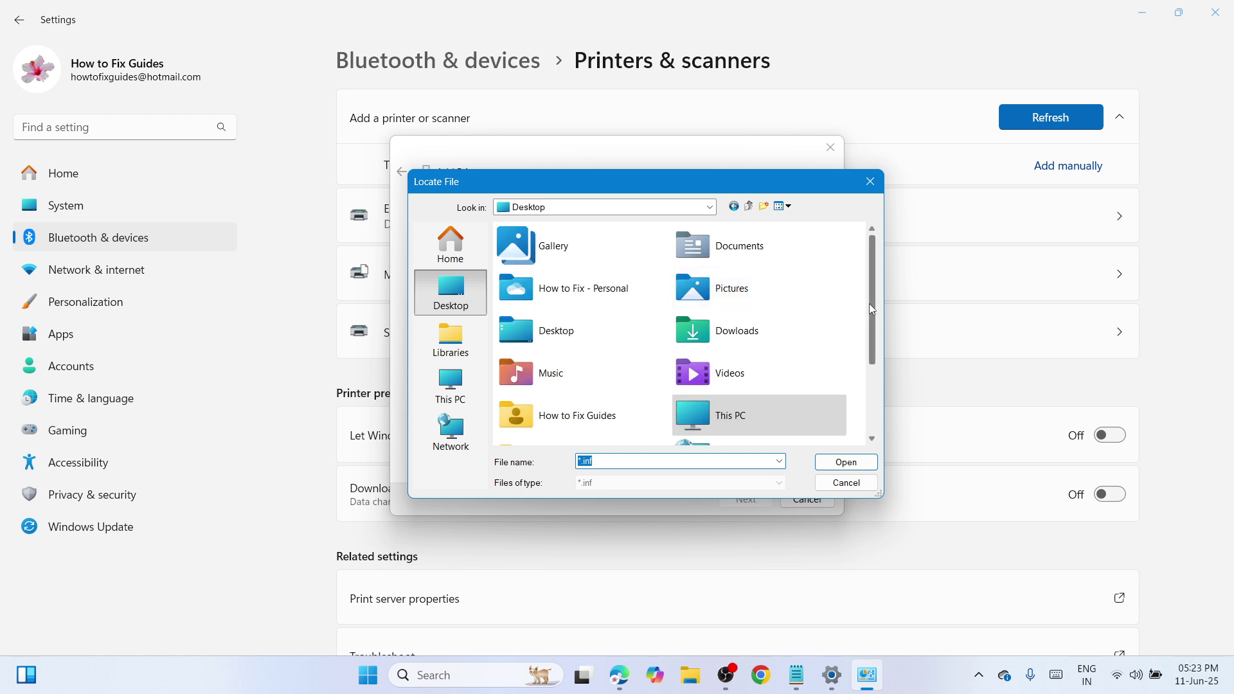
left_click_drag(869, 304, 898, 424)
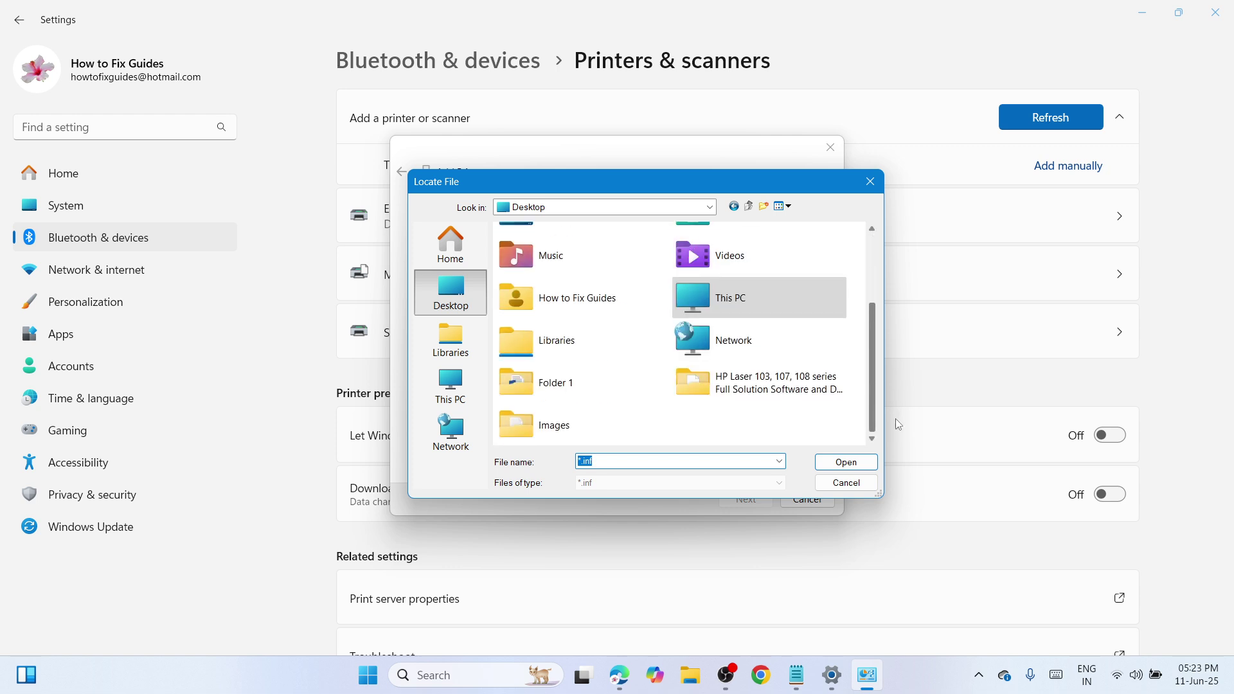
double_click(785, 404)
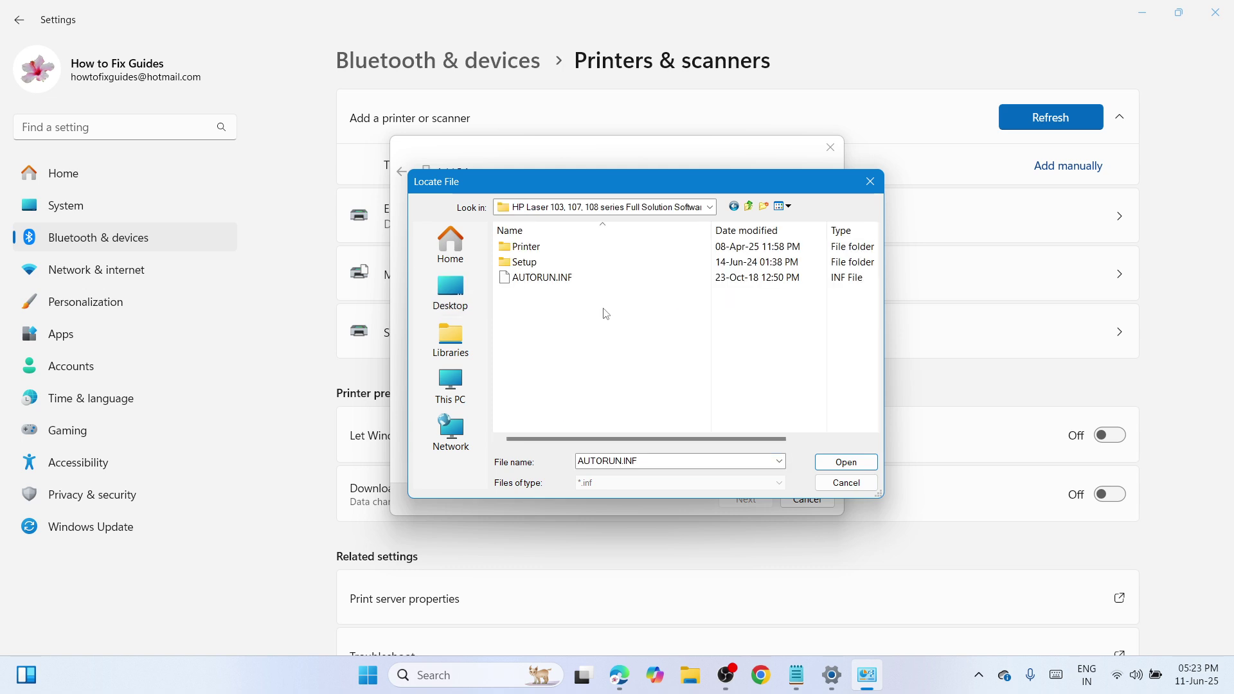
double_click(576, 248)
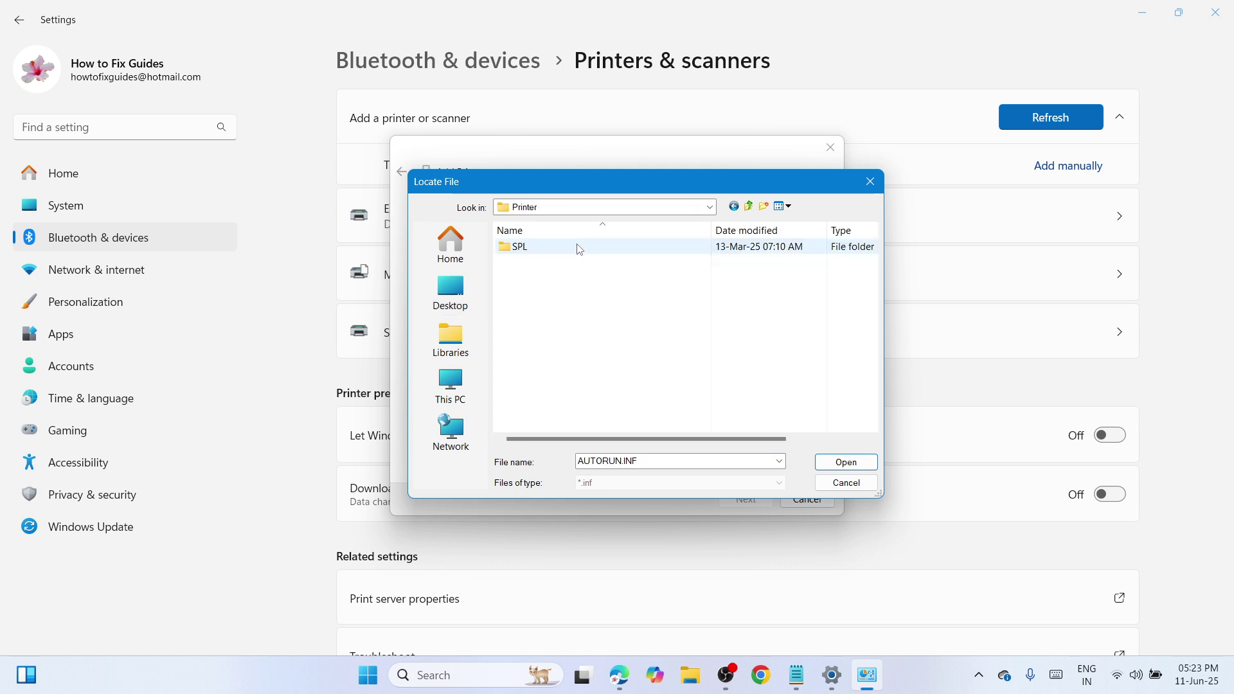
double_click(580, 249)
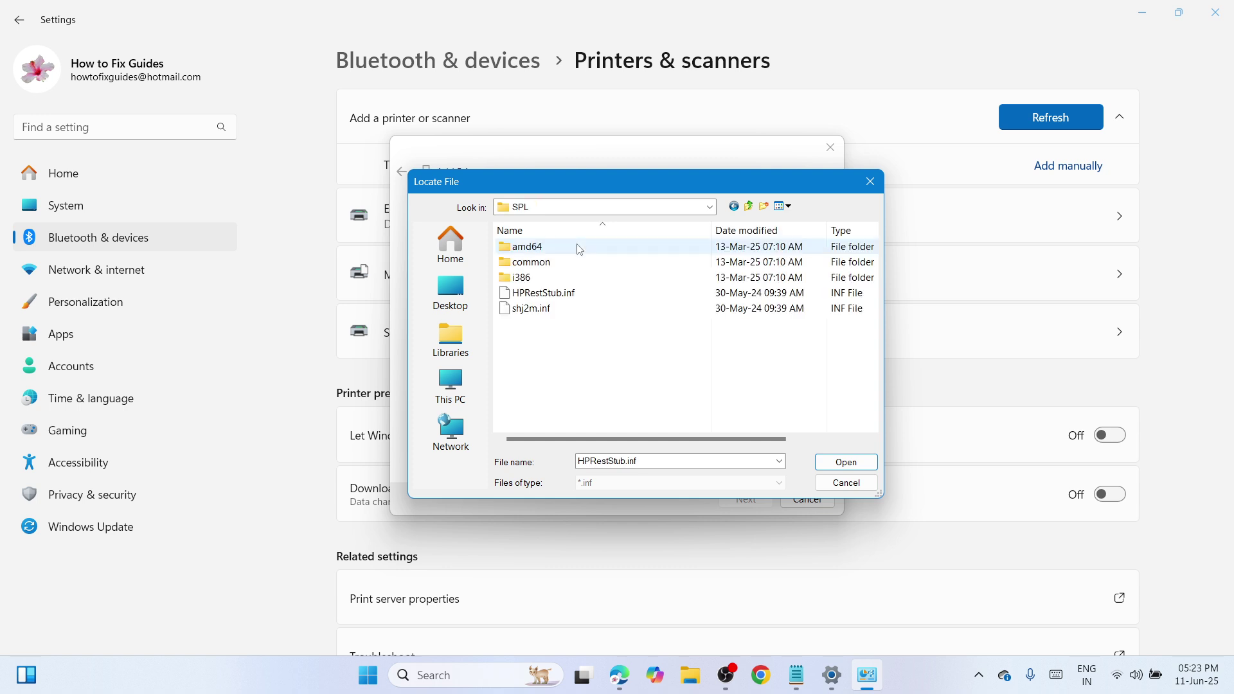
left_click(563, 307)
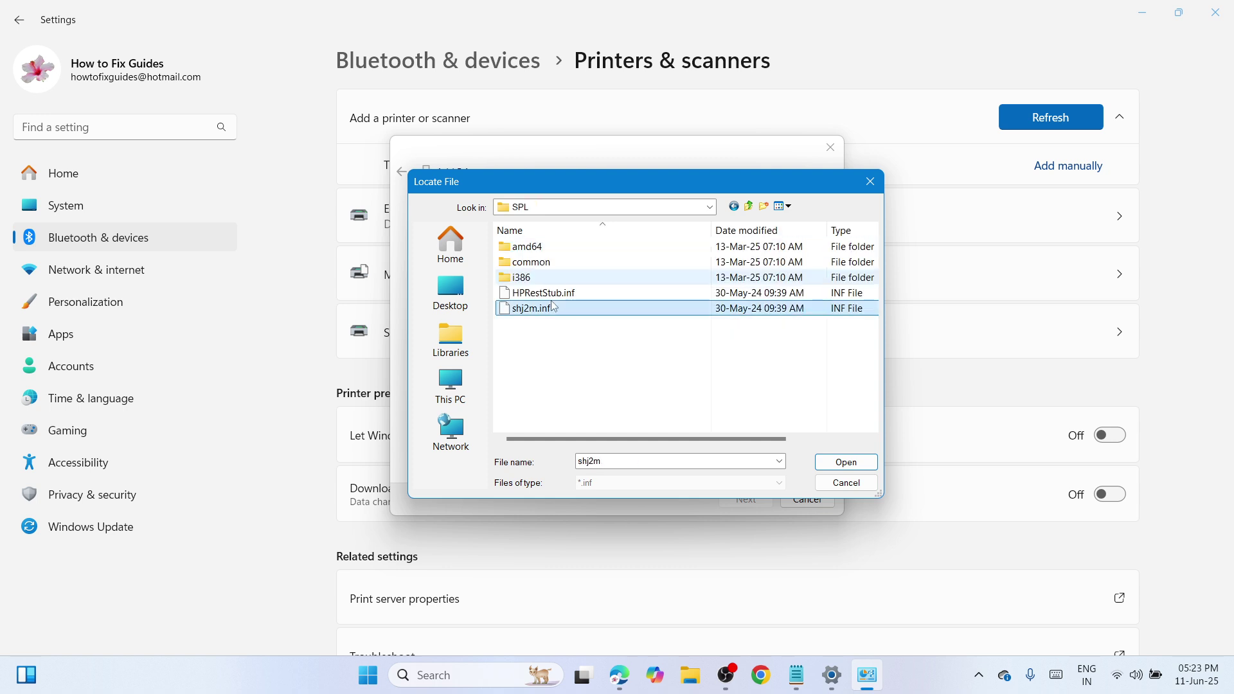
left_click(583, 294)
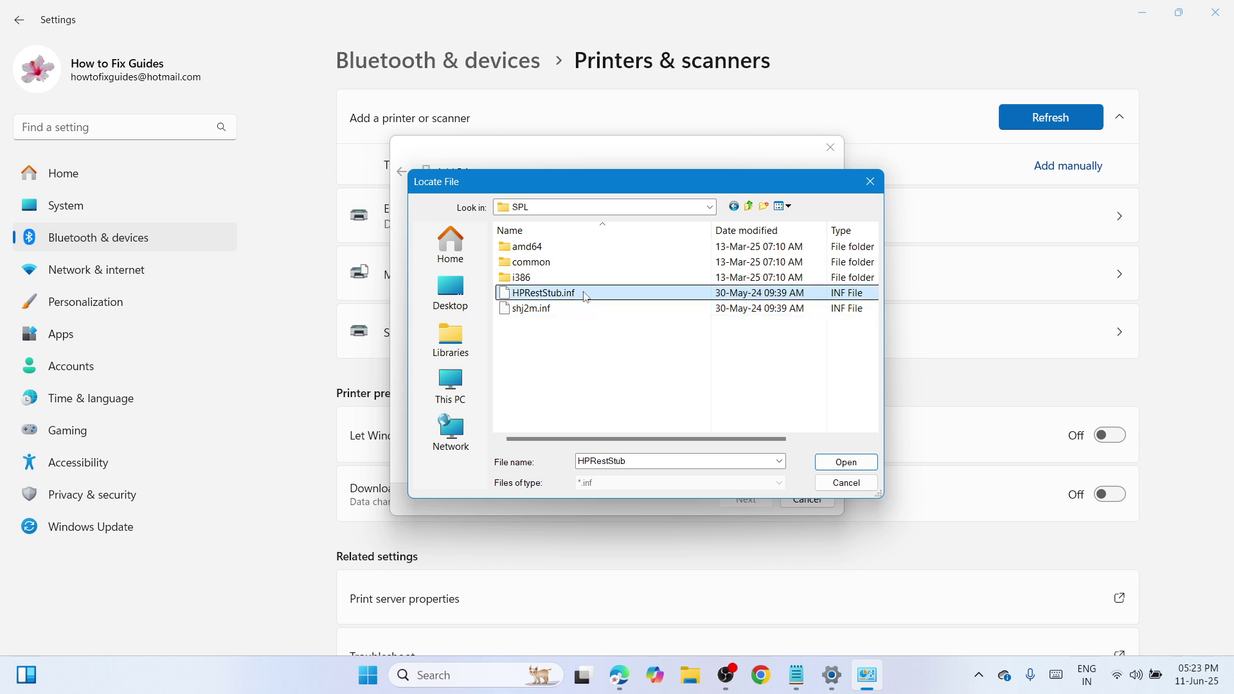
left_click(846, 463)
left_click(757, 292)
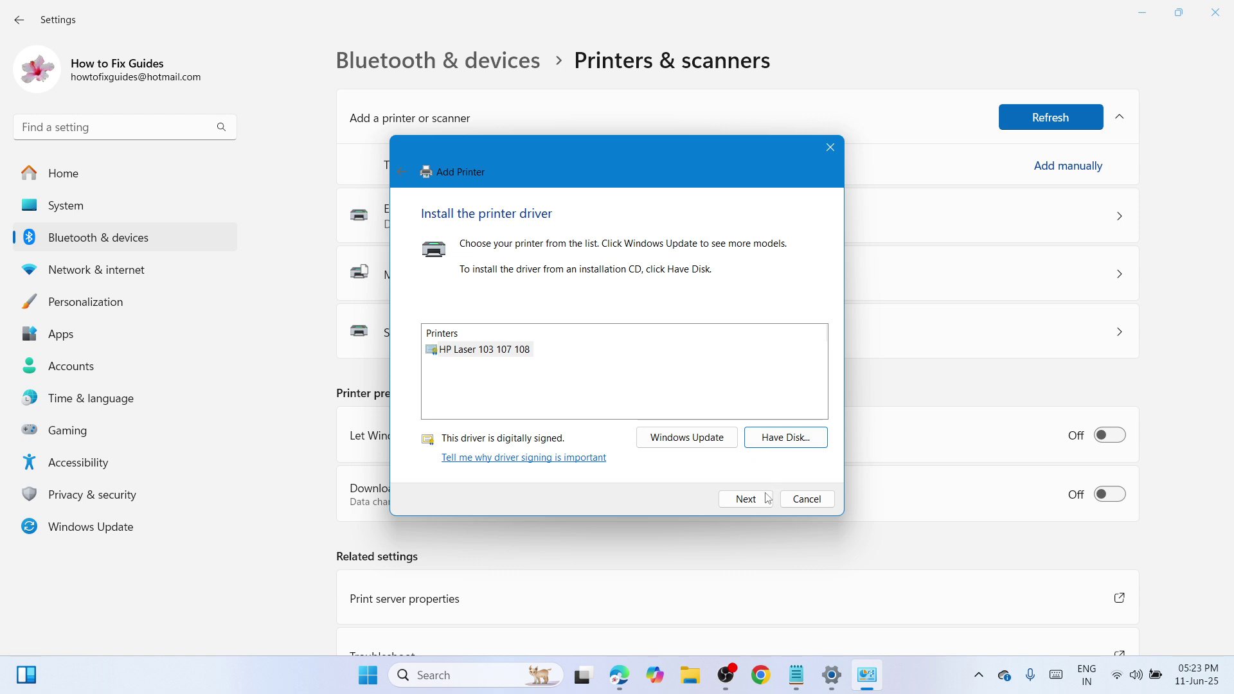
Step: Add the printer with the HP Laser 103 107 108 driver, named and shared as HP Laser 107a, and open its settings page
left_click(746, 500)
left_click(632, 245)
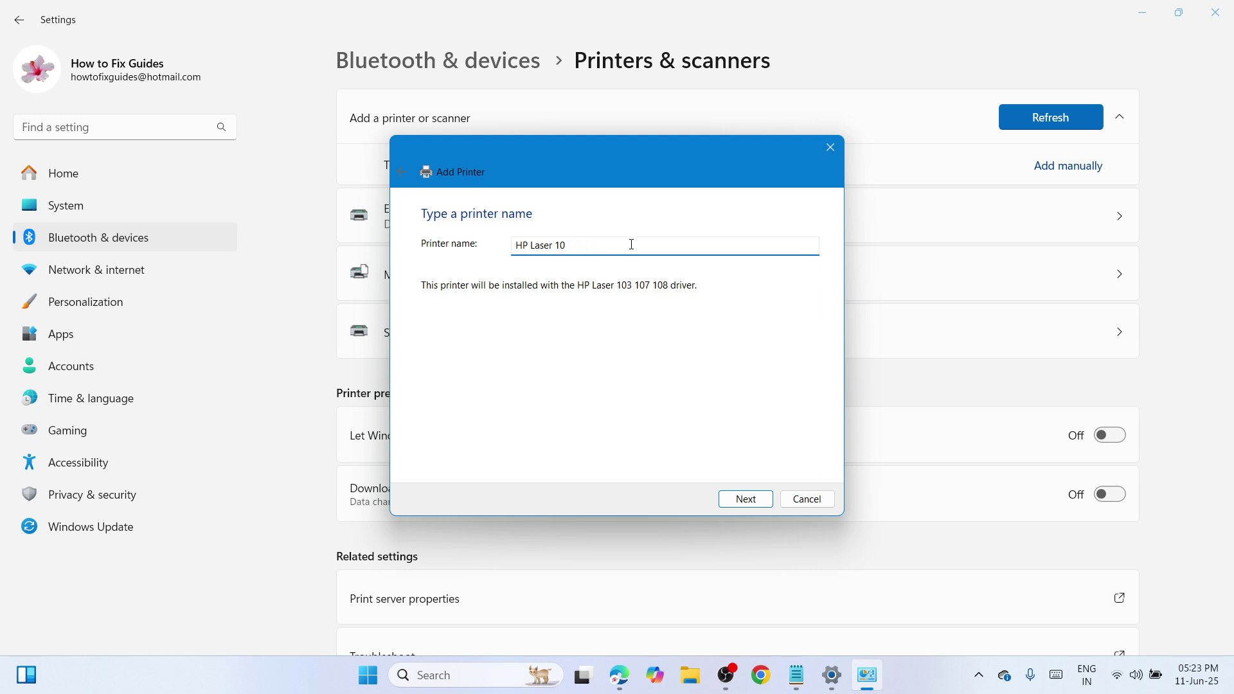
left_click(746, 502)
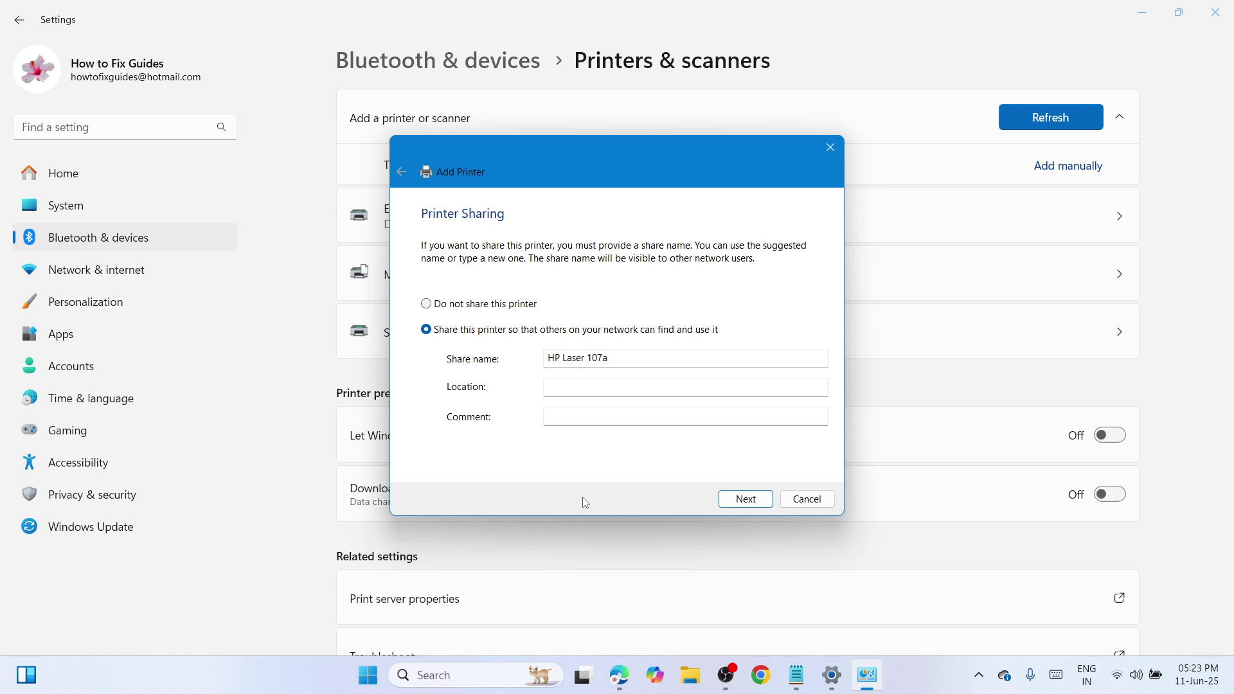
left_click(749, 504)
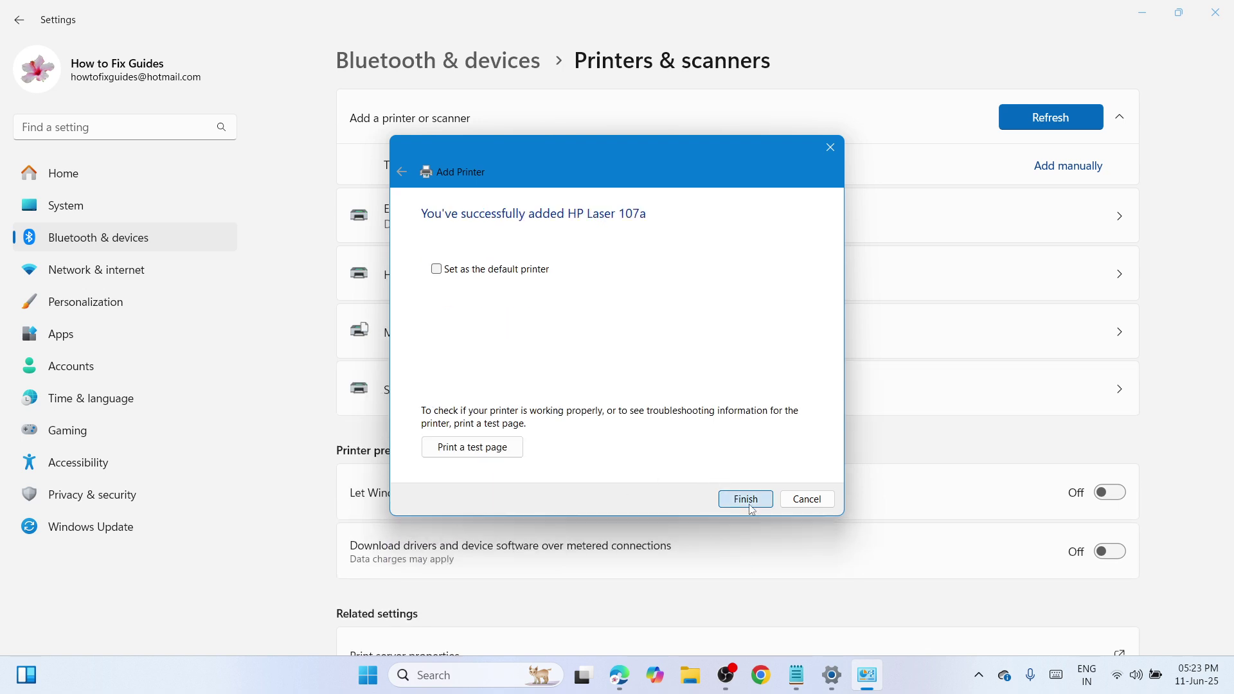
left_click(750, 504)
left_click(896, 284)
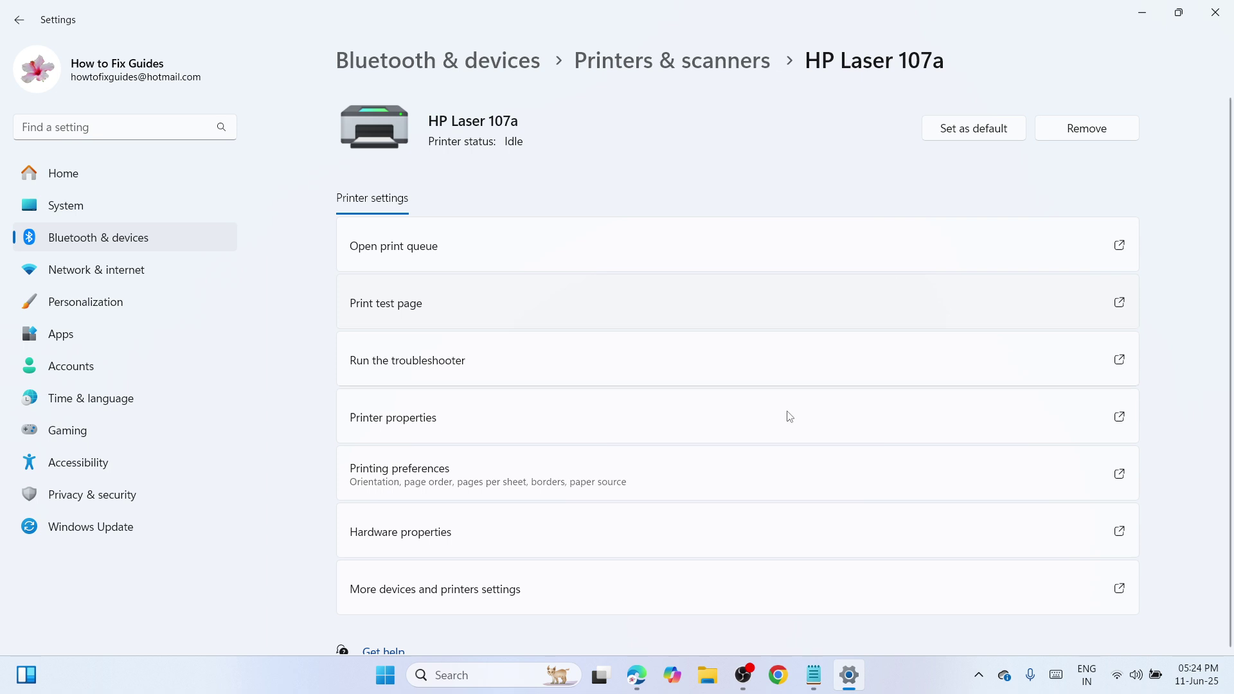
left_click(743, 681)
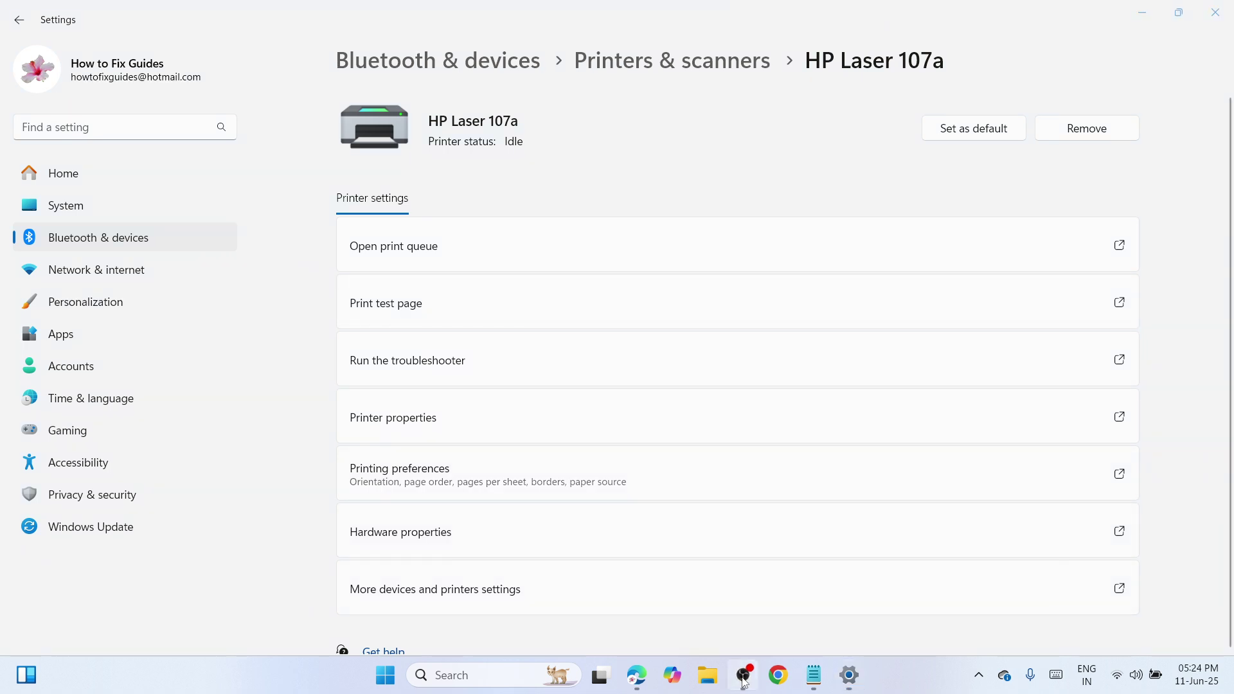